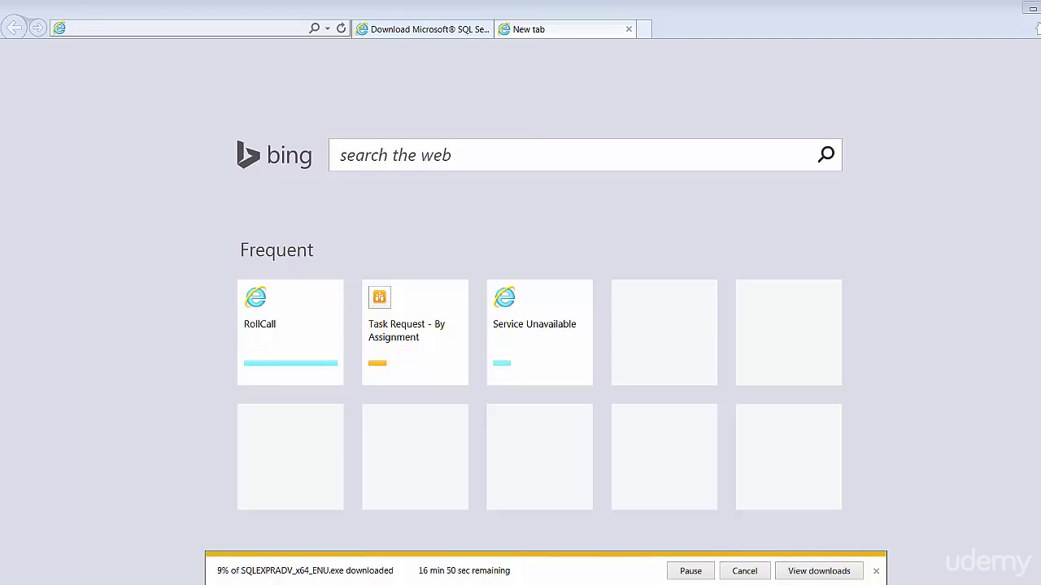
{"action": "left_click", "coordinate": [124, 27]}
{"action": "type", "text": "ww"}
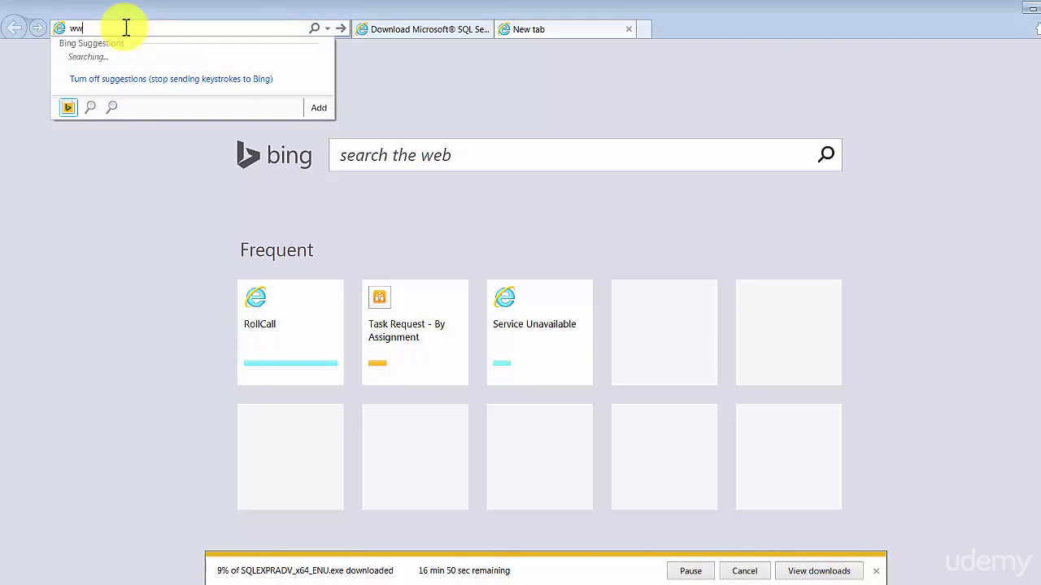
{"action": "type", "text": ".google.com"}
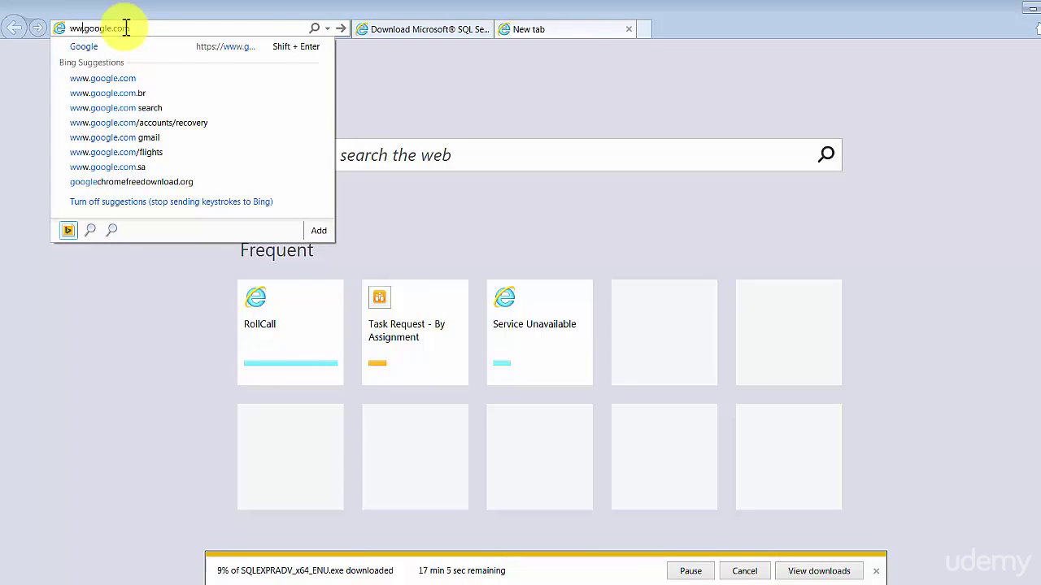
{"action": "key", "text": "Return"}
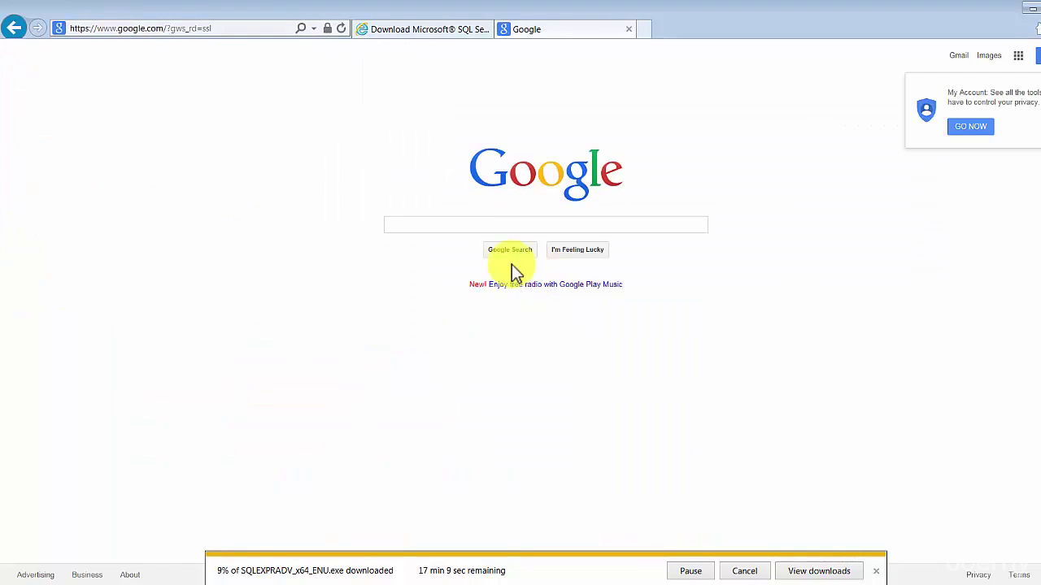
{"action": "left_click", "coordinate": [467, 227]}
{"action": "type", "text": "sql "}
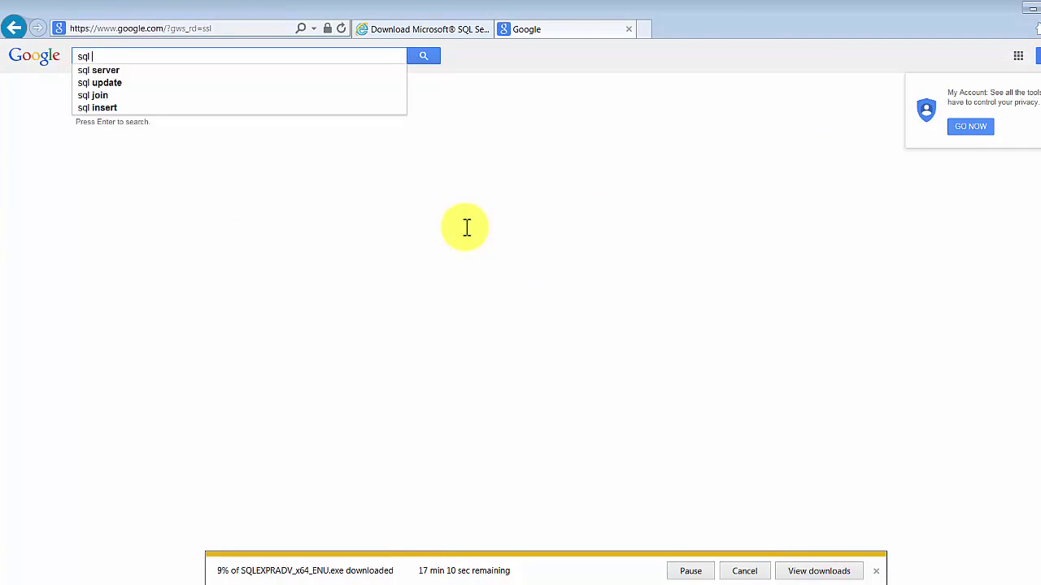
{"action": "type", "text": "2014 with tools"}
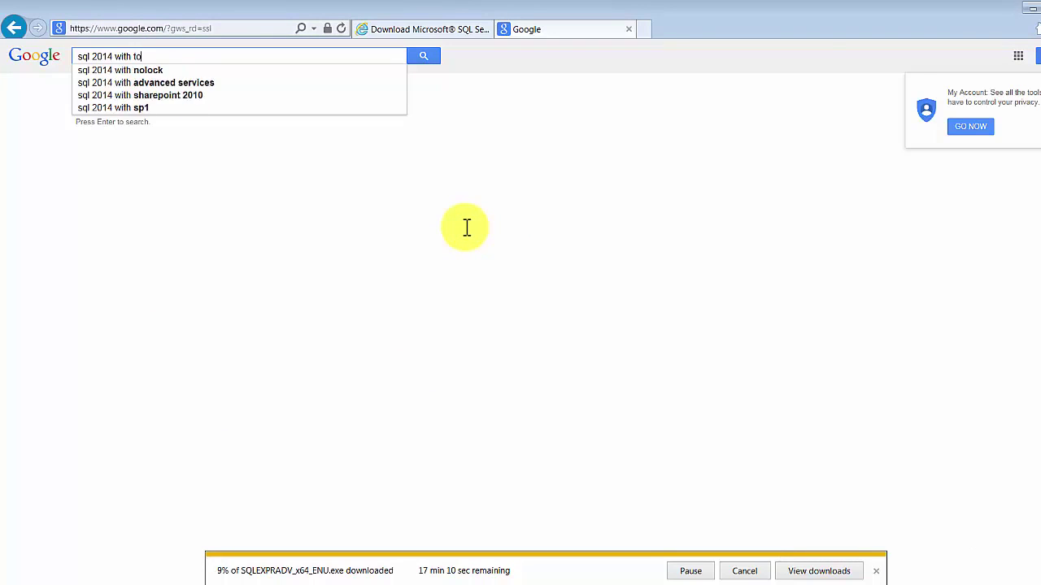
{"action": "key", "text": "Return"}
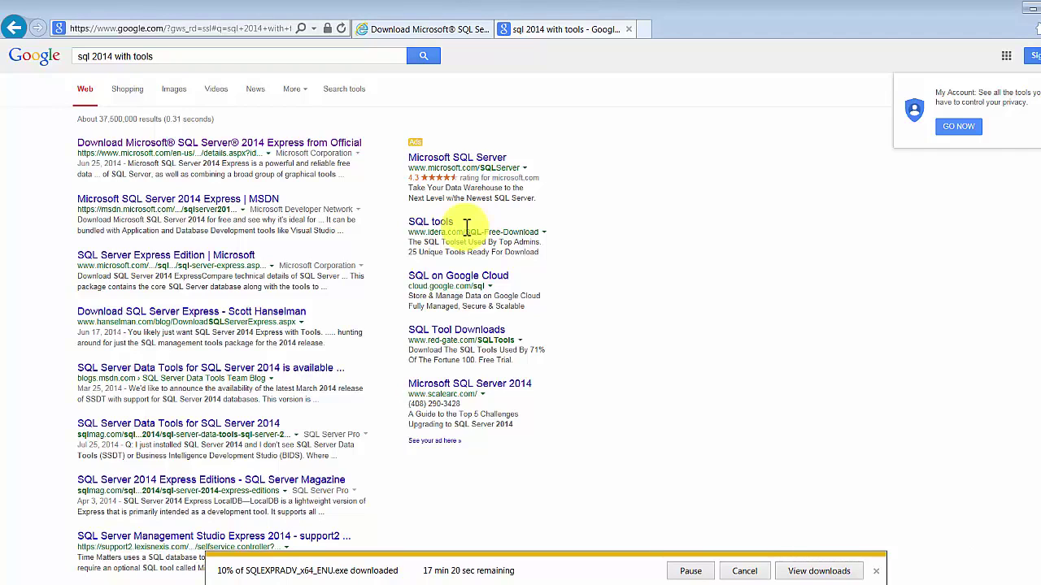
Open the official Microsoft SQL Server 2014 Express download page and highlight its heading.
{"action": "left_click", "coordinate": [256, 146]}
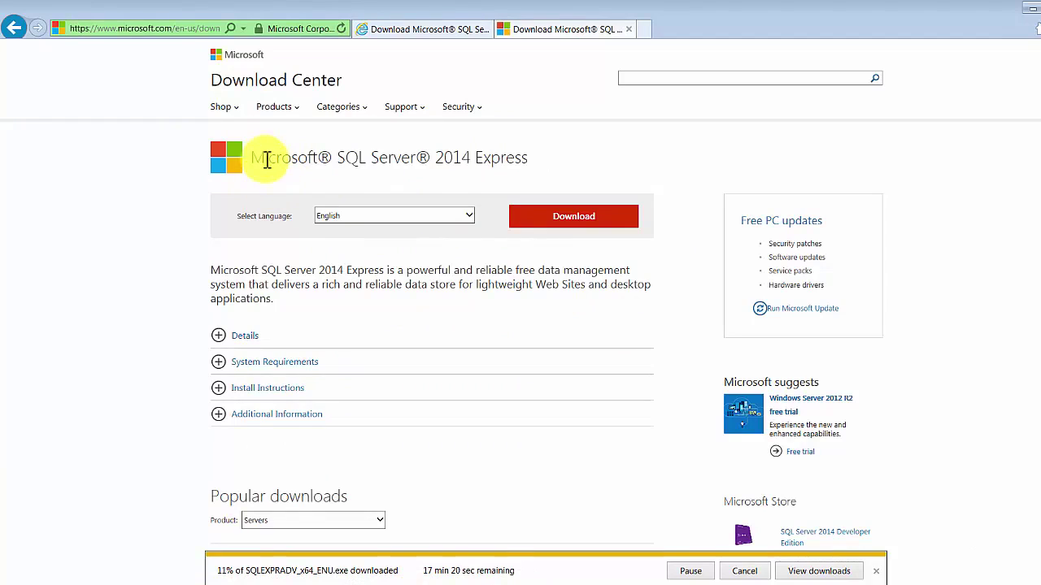
{"action": "left_click", "coordinate": [265, 157]}
{"action": "left_click_drag", "start_coordinate": [333, 157], "coordinate": [537, 160]}
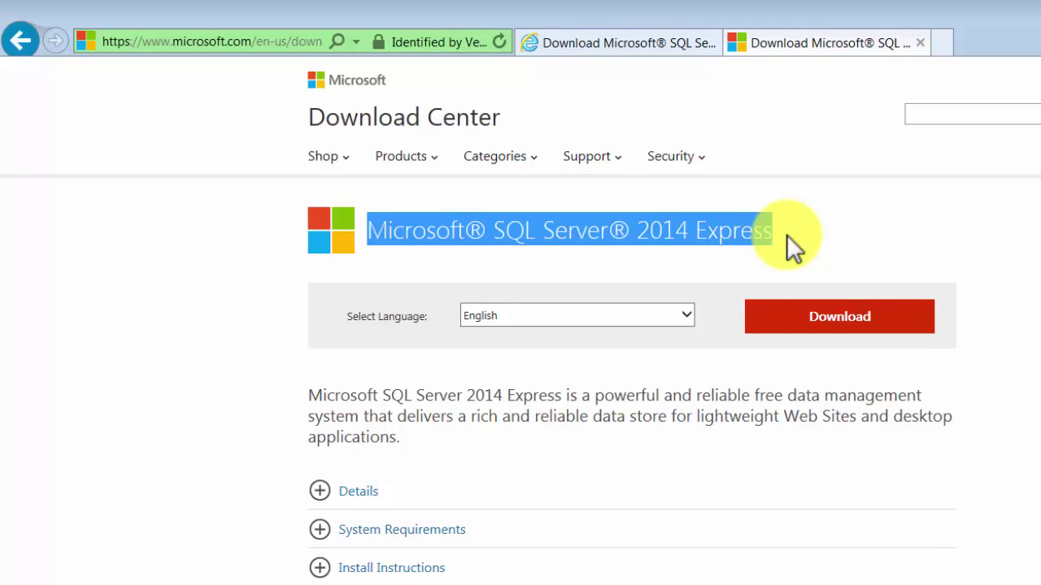
From the download file list, tick the ExpressAdv 64BIT SQLEXPRADV_x64_ENU.exe package (1.1 GB).
{"action": "left_click", "coordinate": [874, 325]}
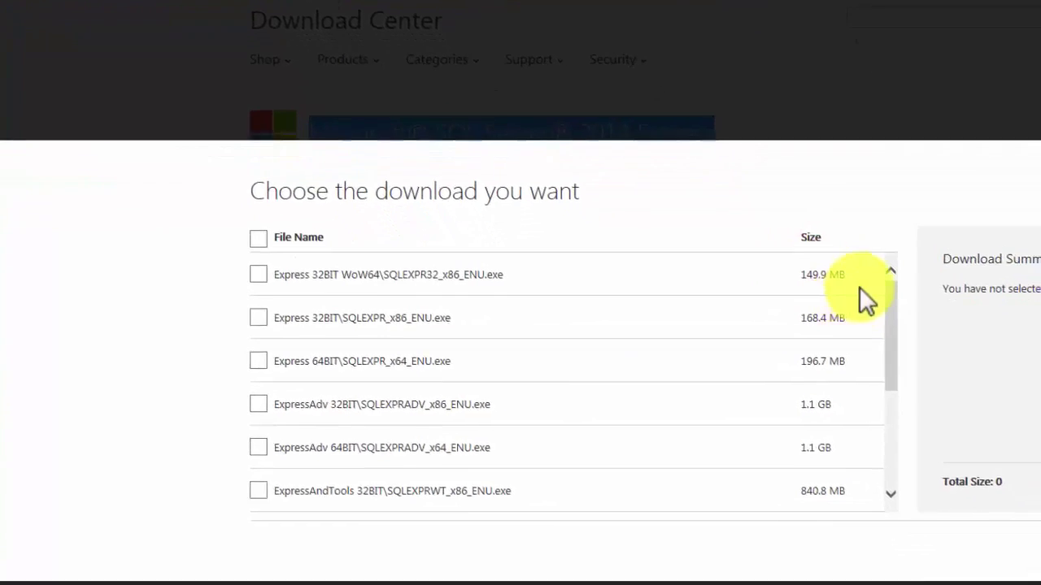
{"action": "left_click_drag", "start_coordinate": [891, 291], "coordinate": [882, 271]}
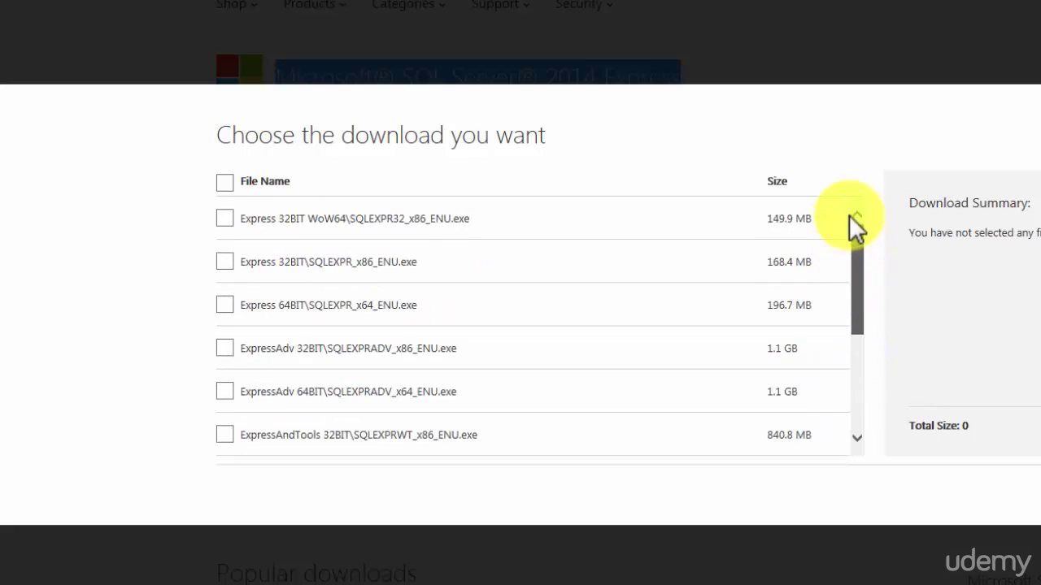
{"action": "left_click_drag", "start_coordinate": [849, 216], "coordinate": [366, 309]}
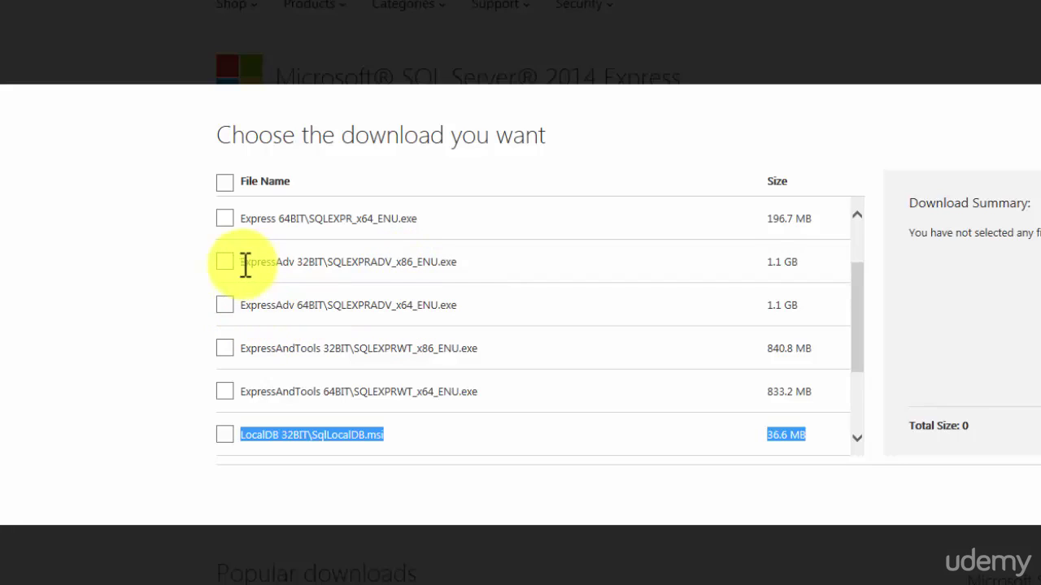
{"action": "left_click_drag", "start_coordinate": [244, 263], "coordinate": [437, 262]}
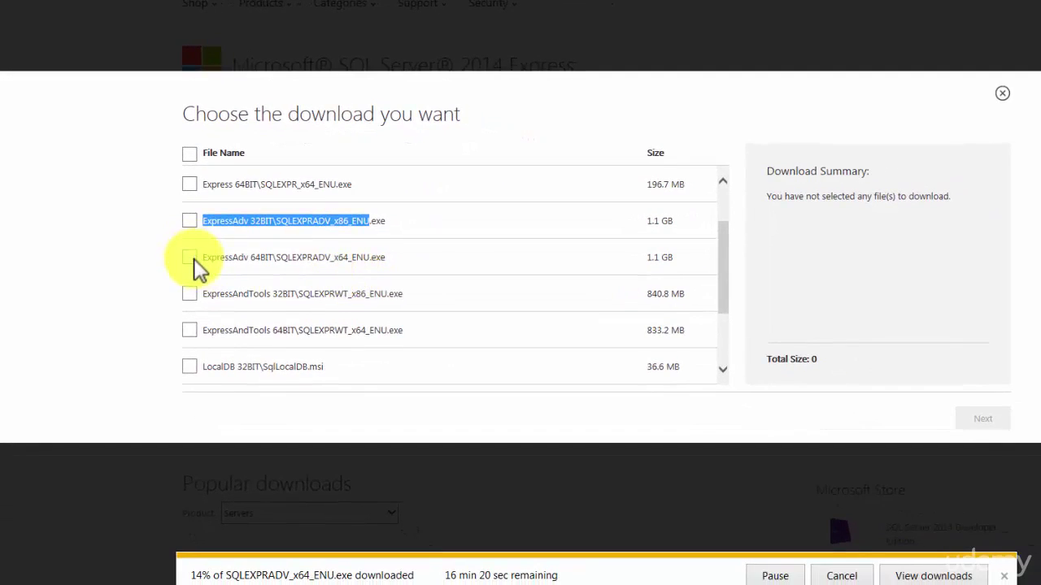
{"action": "left_click", "coordinate": [189, 257]}
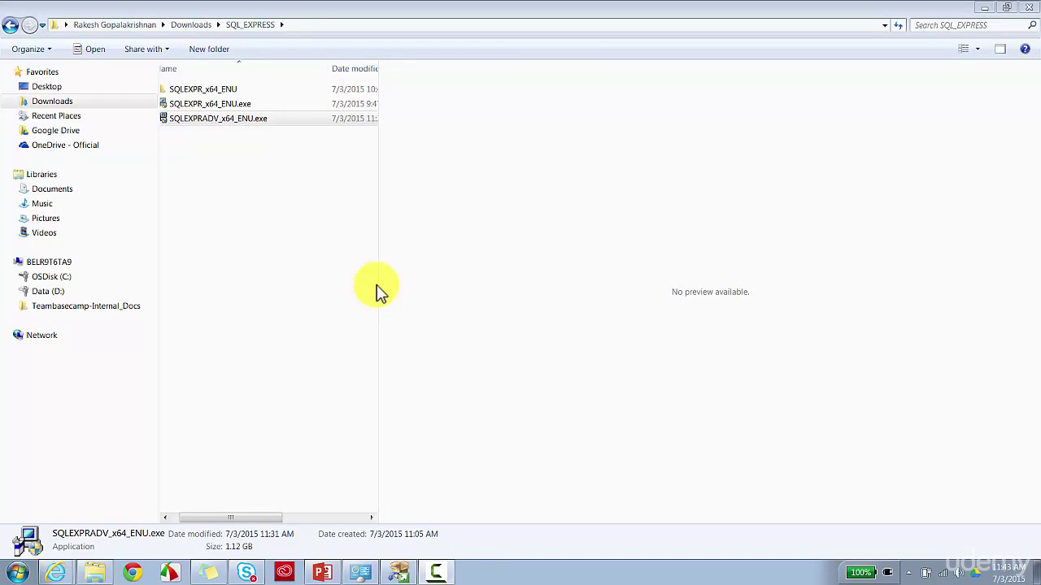
Run SQLEXPRADV_x64_ENU.exe as administrator and extract it to the default folder.
{"action": "left_click_drag", "start_coordinate": [383, 284], "coordinate": [676, 275]}
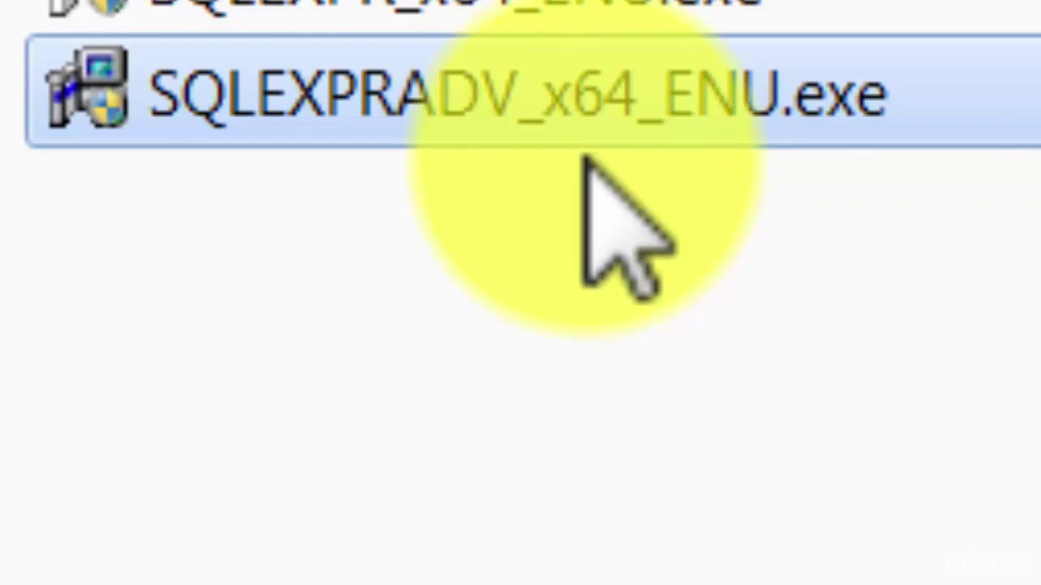
{"action": "right_click", "coordinate": [591, 137]}
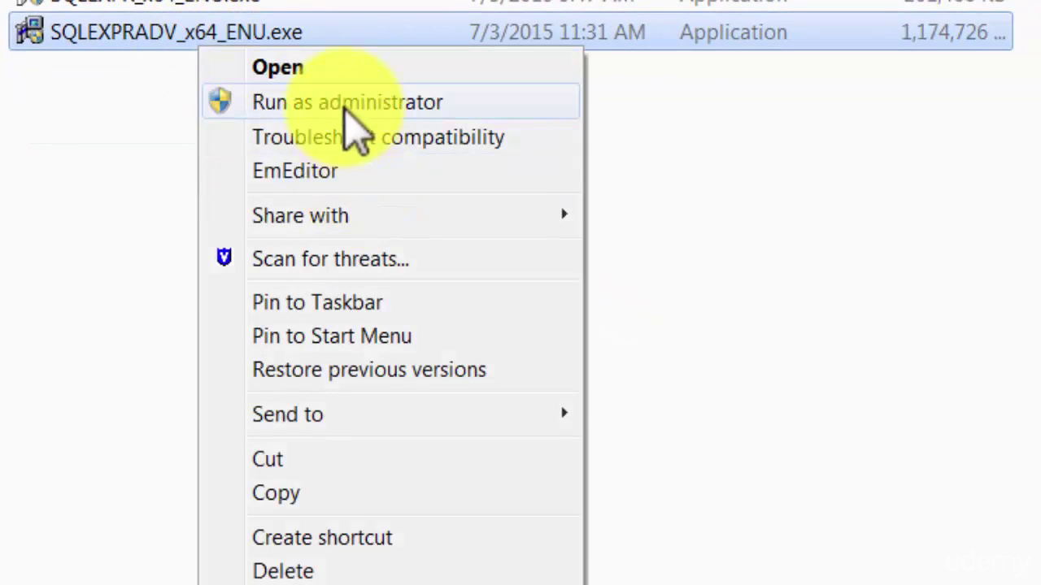
{"action": "left_click", "coordinate": [346, 104]}
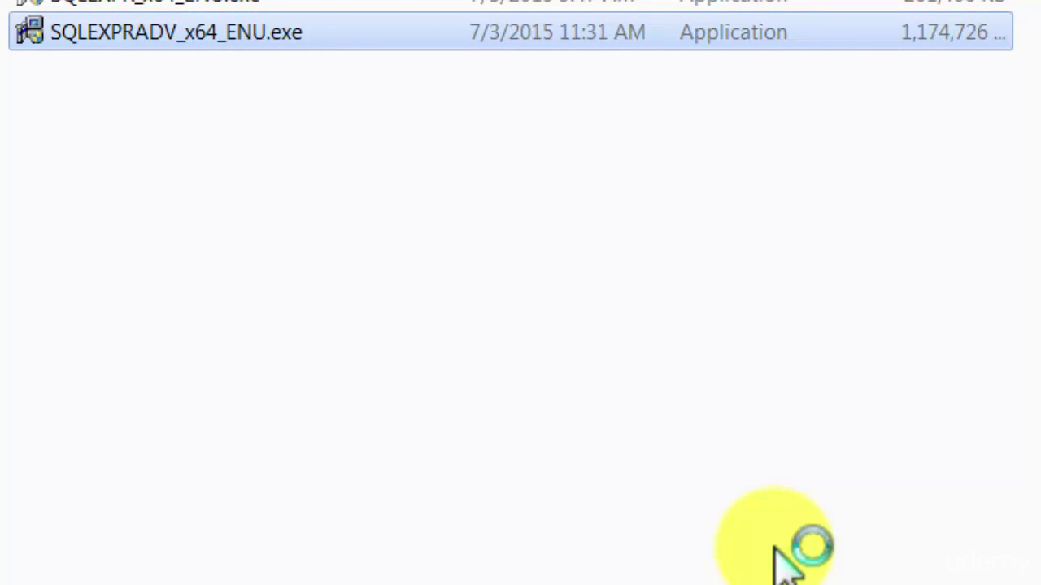
{"action": "left_click", "coordinate": [769, 537]}
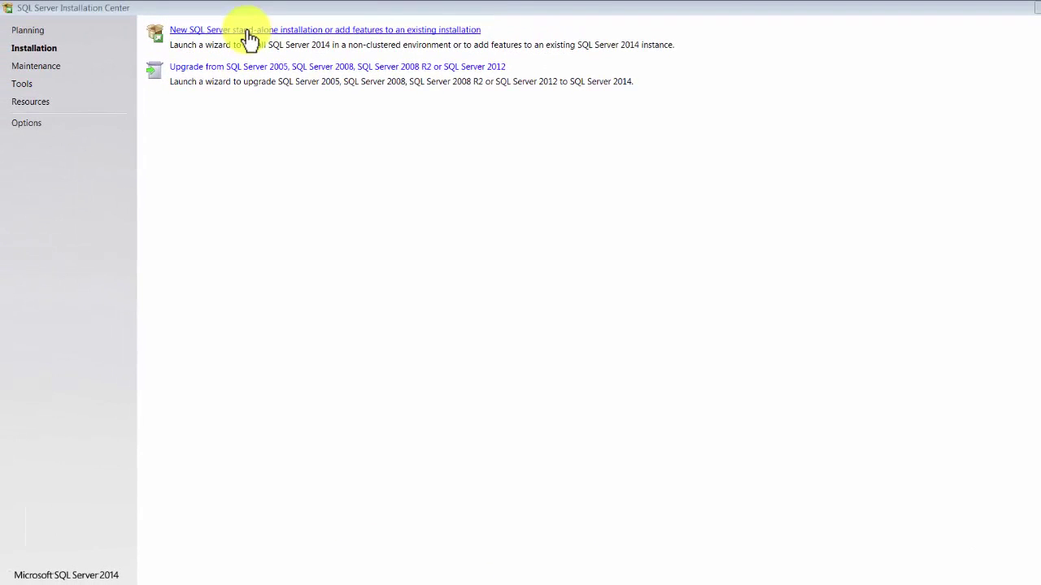
Start a new SQL Server stand-alone installation, dismissing the 'setup already running' error.
{"action": "left_click", "coordinate": [248, 32]}
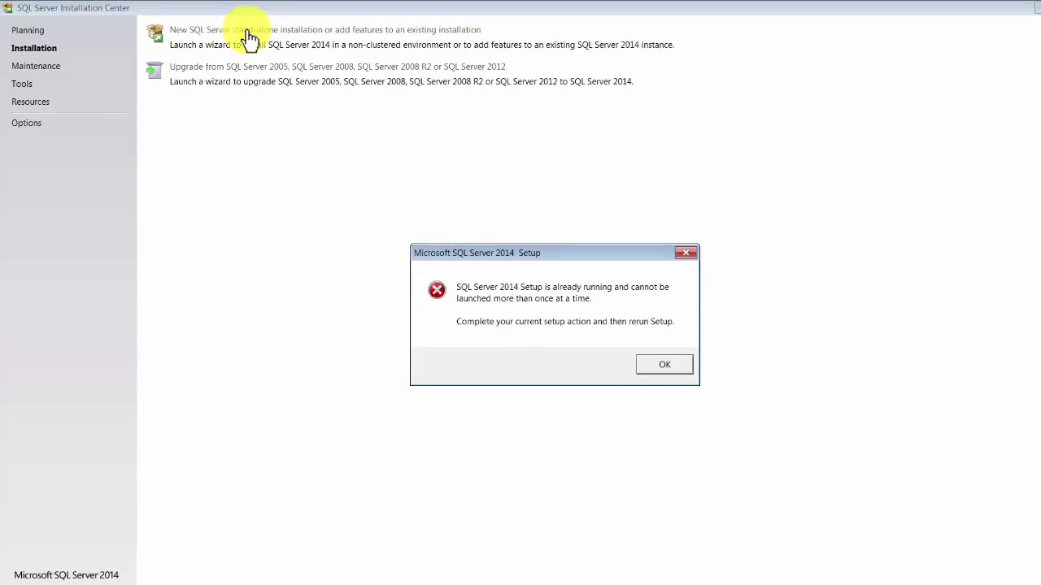
{"action": "key", "text": "Return"}
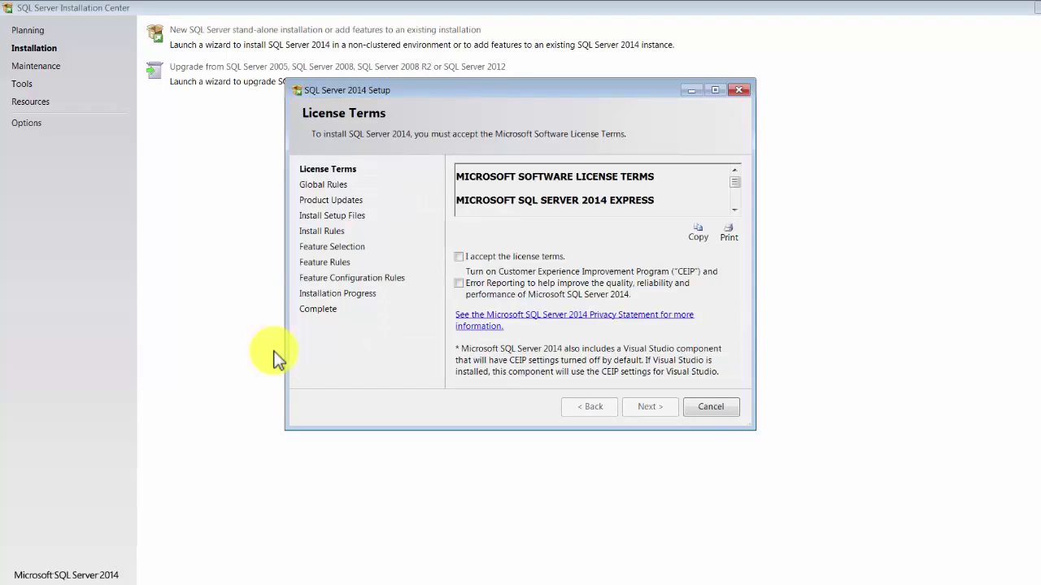
Accept the license terms, continue to Feature Selection, and maximize the setup window.
{"action": "key", "text": "space"}
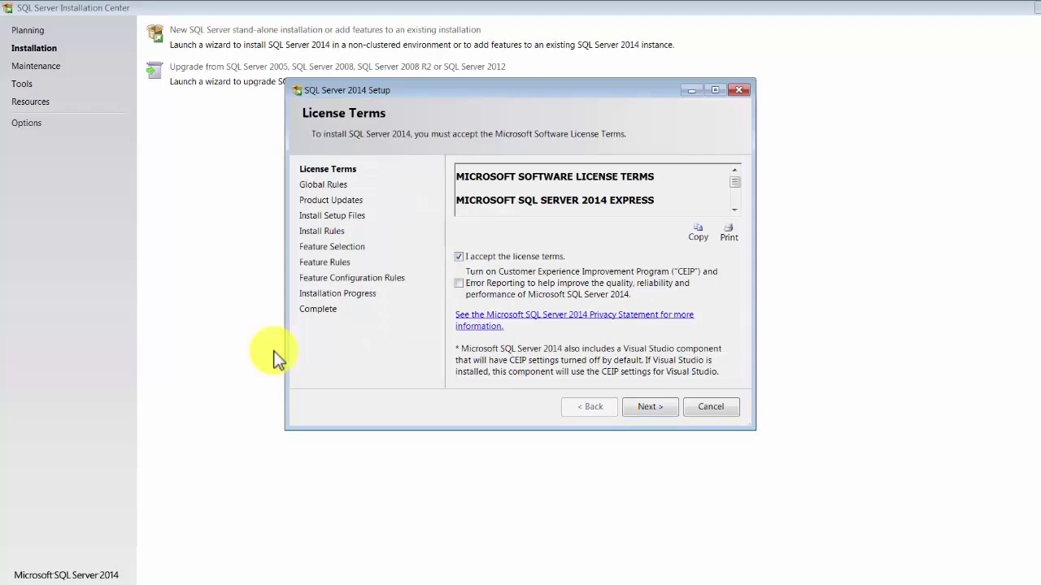
{"action": "key", "text": "Return"}
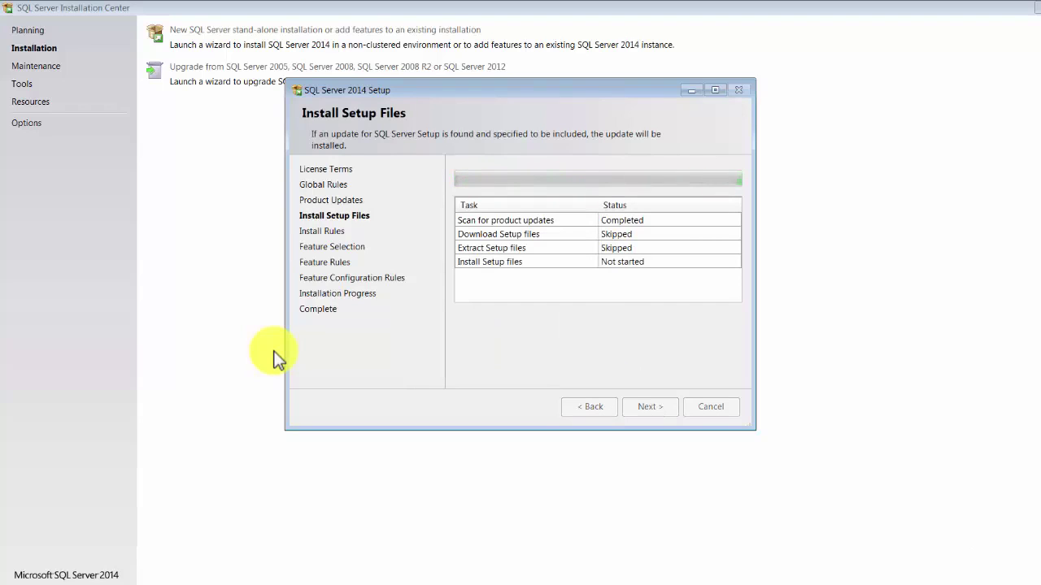
{"action": "left_click", "coordinate": [712, 88]}
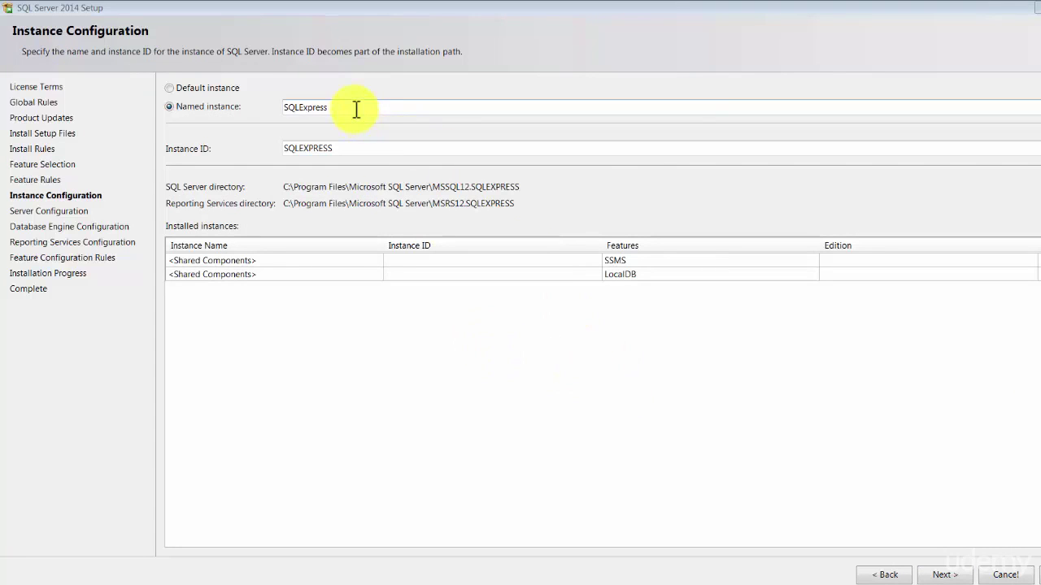
Keep named instance SQLExpress with instance ID SQLEXPRESS and continue.
{"action": "double_click", "coordinate": [355, 109]}
{"action": "key", "text": "Tab"}
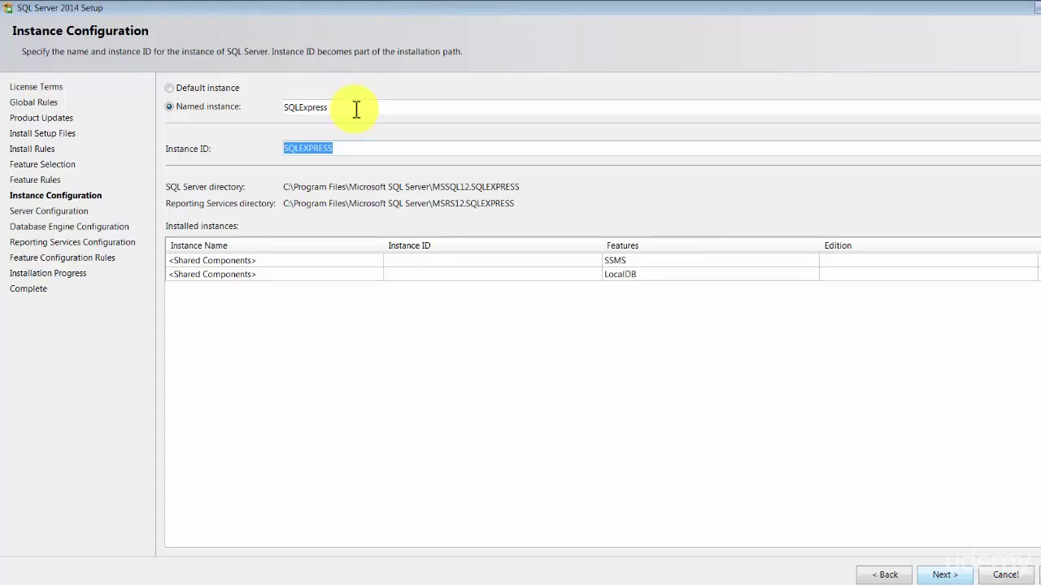
{"action": "key", "text": "Return"}
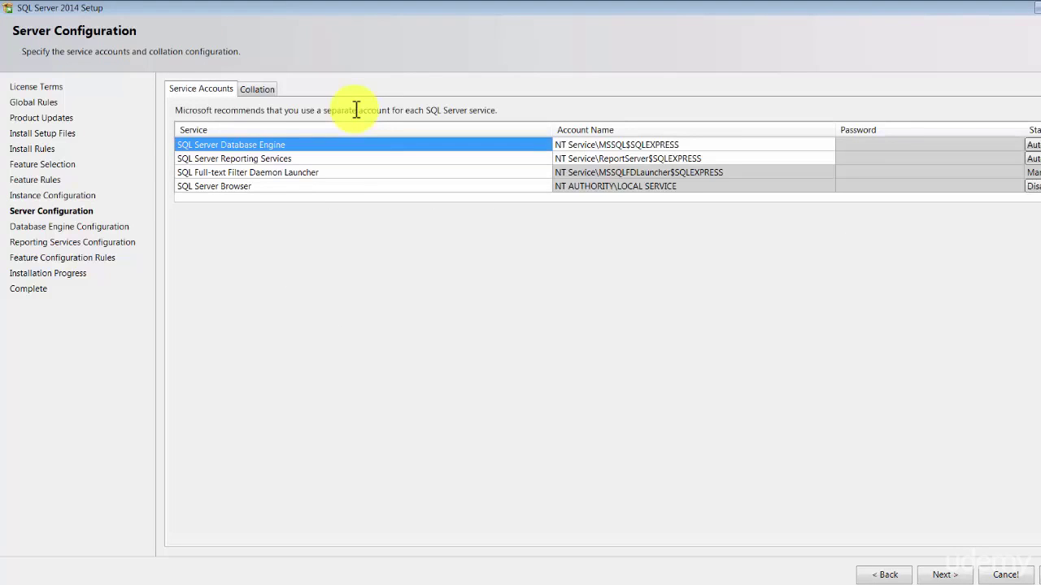
Accept the default service accounts on Server Configuration and continue.
{"action": "key", "text": "Return"}
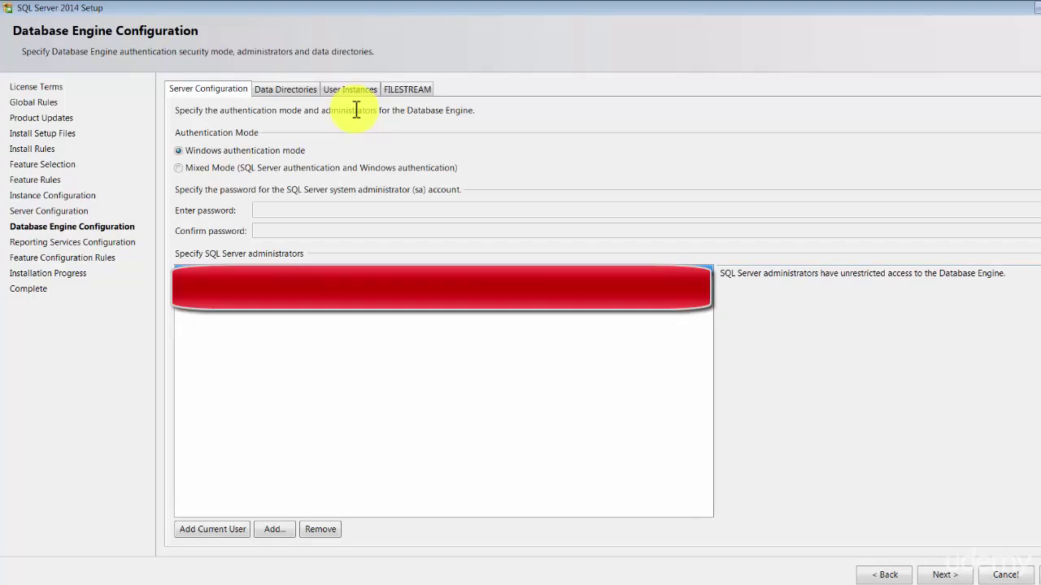
Switch to Mixed Mode authentication, enter and confirm the sa password, and continue.
{"action": "key", "text": "alt+m"}
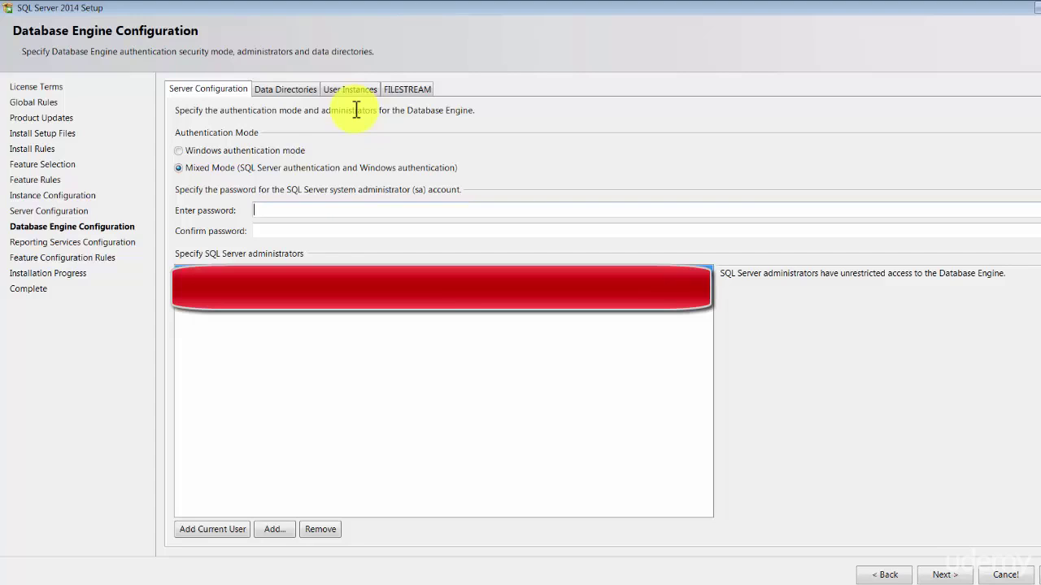
{"action": "type", "text": "12345678"}
{"action": "key", "text": "Tab"}
{"action": "type", "text": "1234"}
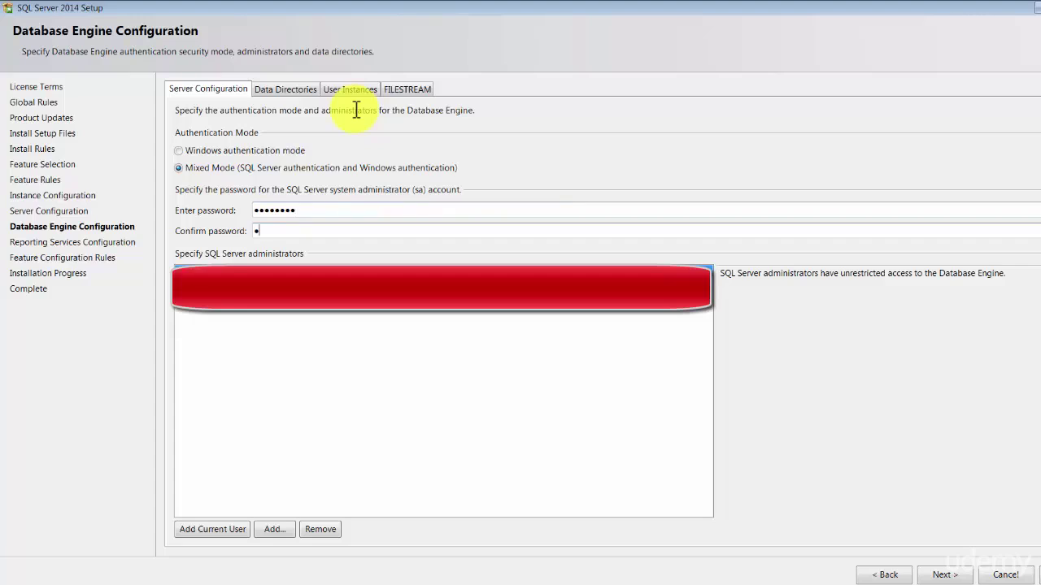
{"action": "type", "text": "5678"}
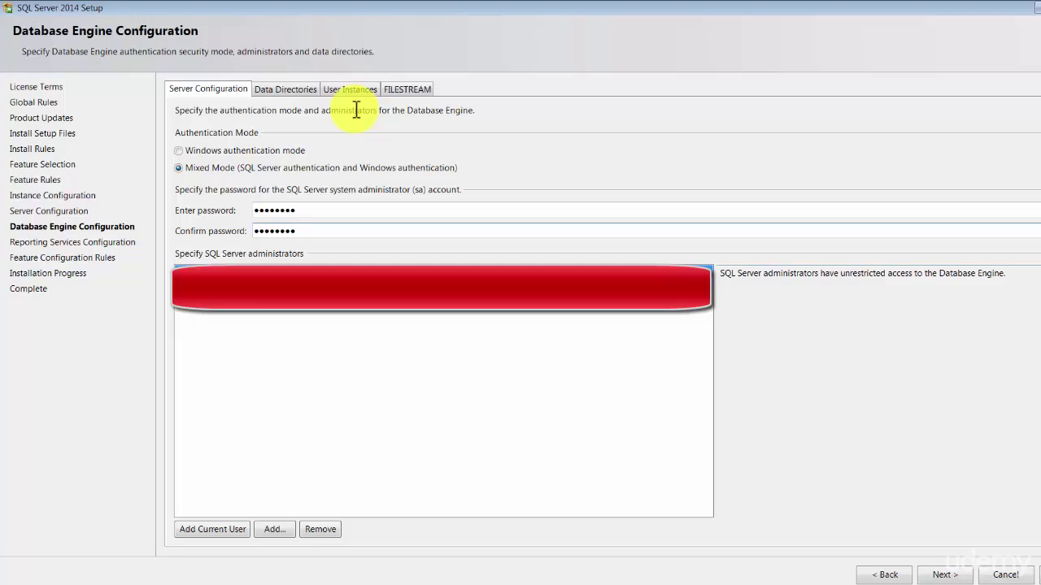
{"action": "key", "text": "Return"}
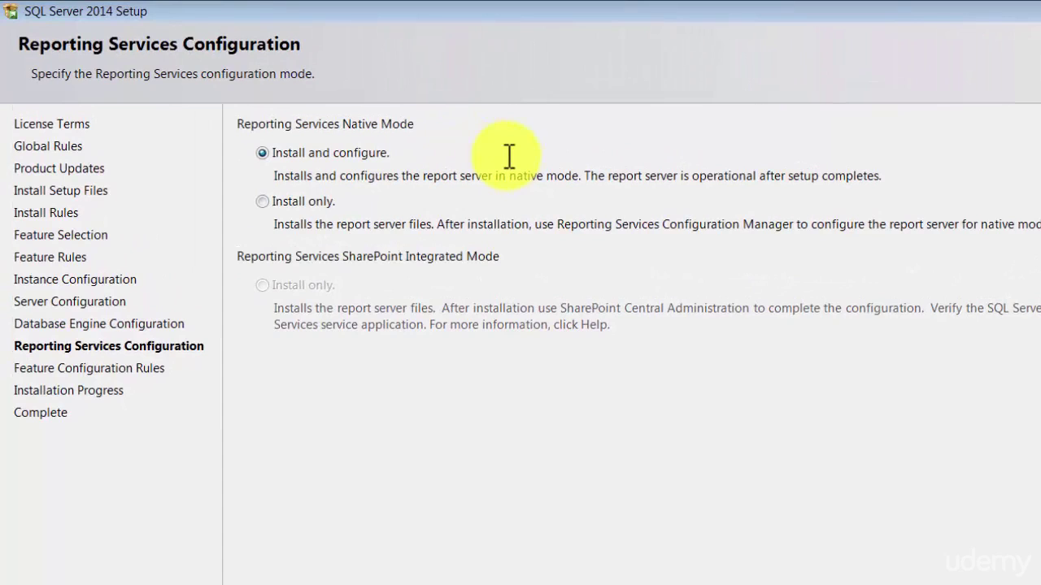
Choose 'Install only' for Reporting Services Native Mode and run the installation.
{"action": "key", "text": "Down"}
{"action": "key", "text": "Return"}
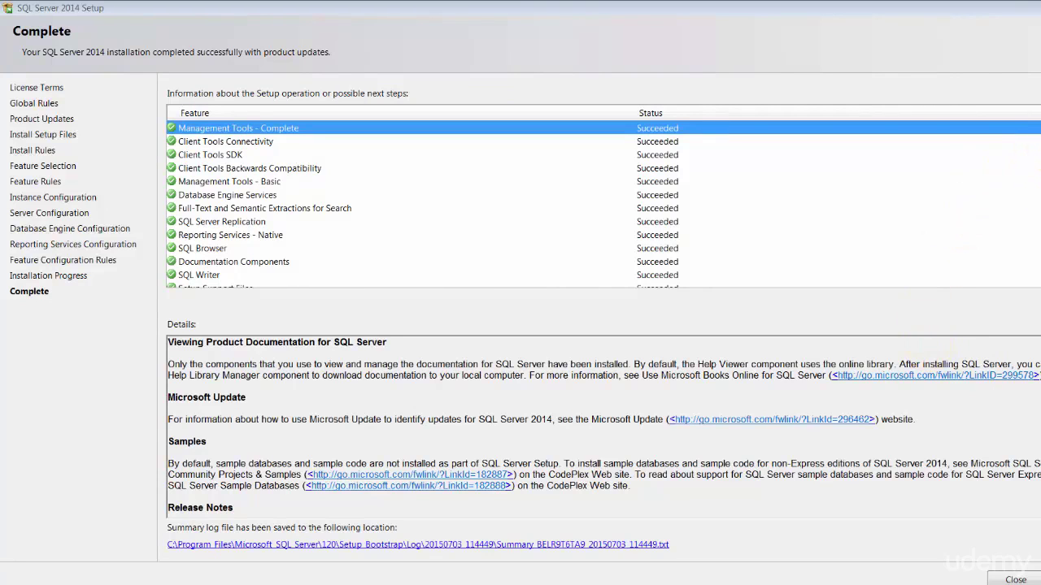
Review the Complete page's feature results and close the setup wizard.
{"action": "scroll", "coordinate": [1022, 162], "scroll_direction": "down", "scroll_amount": 1}
{"action": "scroll", "coordinate": [1022, 162], "scroll_direction": "up", "scroll_amount": 1}
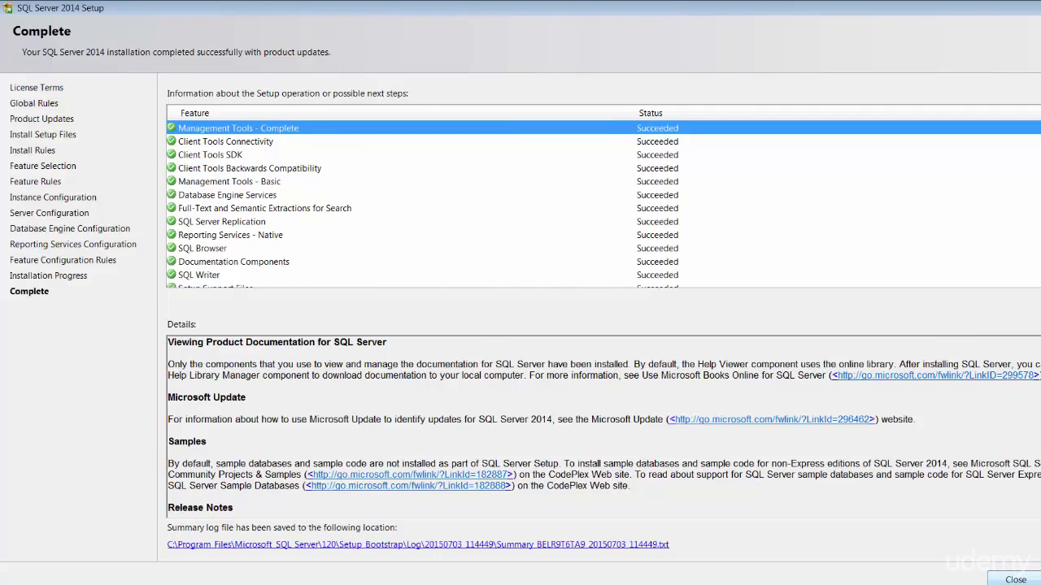
{"action": "left_click", "coordinate": [1015, 580]}
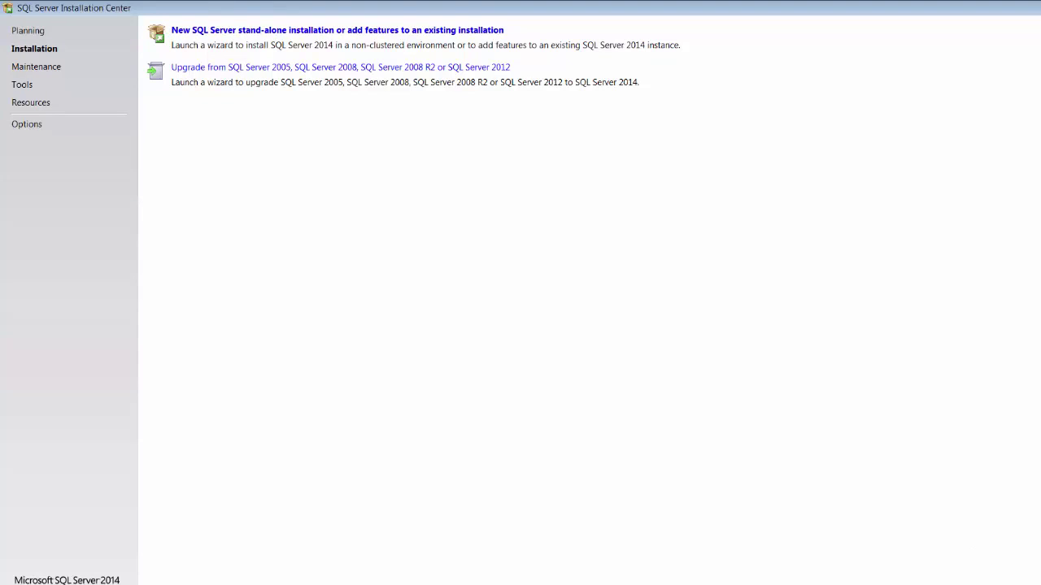
Launch SQL Server 2014 Management Studio from the Microsoft SQL Server 2014 folder under All Programs.
{"action": "key", "text": "super"}
{"action": "left_click", "coordinate": [82, 556]}
{"action": "scroll", "coordinate": [117, 466], "scroll_direction": "down", "scroll_amount": 5}
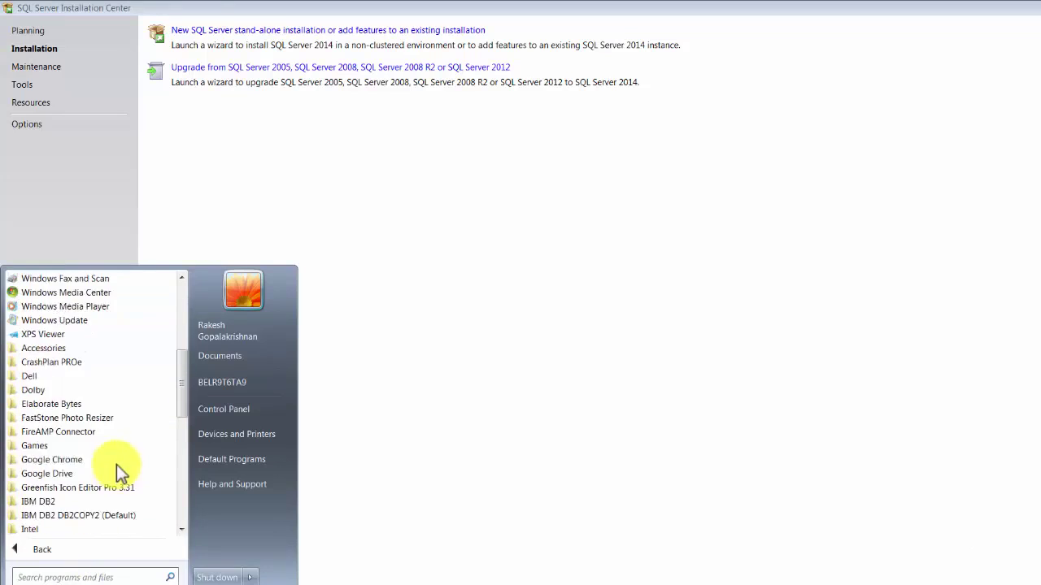
{"action": "scroll", "coordinate": [116, 464], "scroll_direction": "down", "scroll_amount": 8}
{"action": "left_click", "coordinate": [110, 404]}
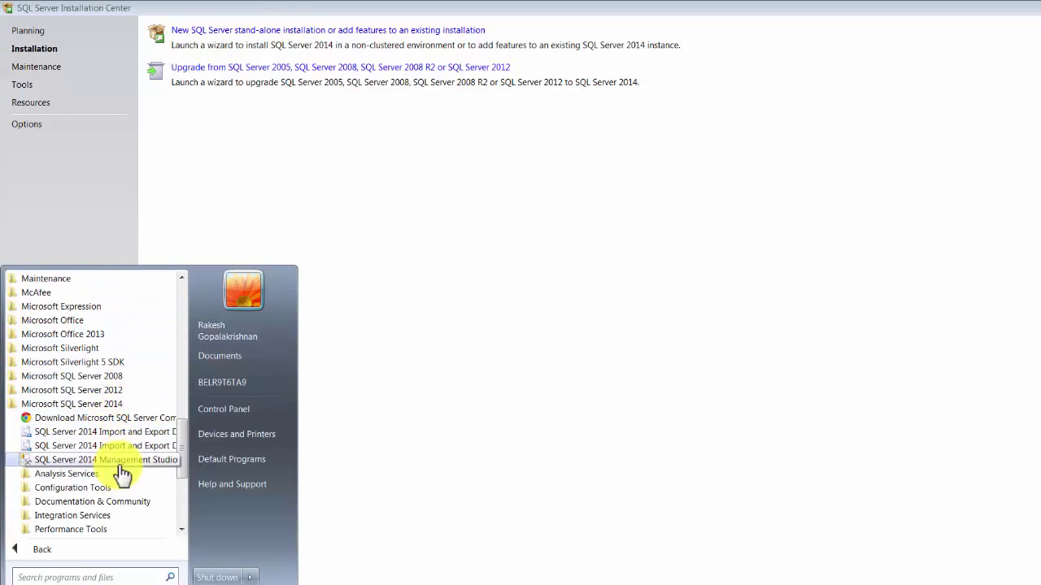
{"action": "left_click", "coordinate": [120, 462]}
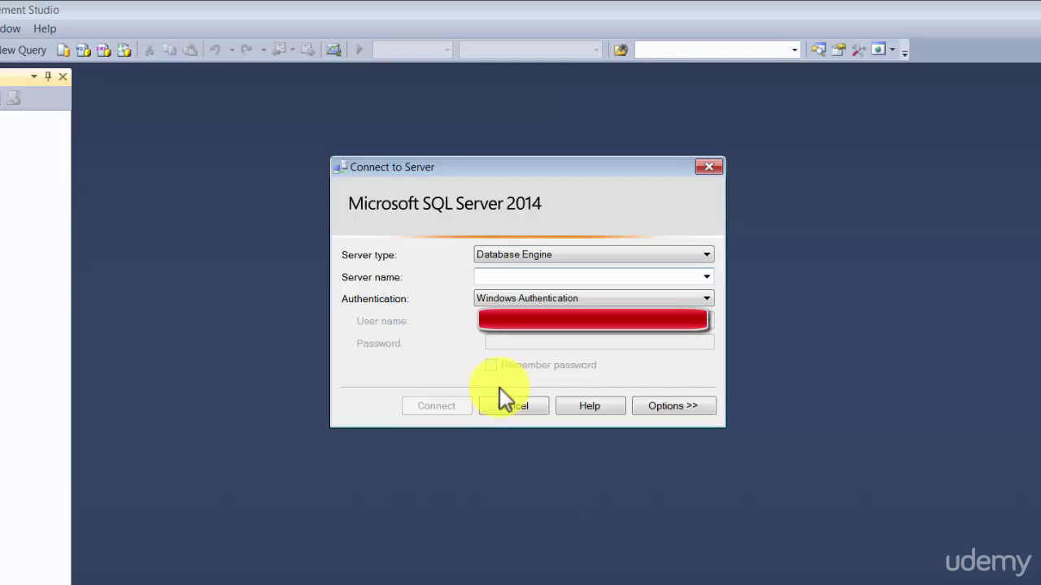
Try connecting to the local server '.', retry once, then stop the attempt.
{"action": "type", "text": "."}
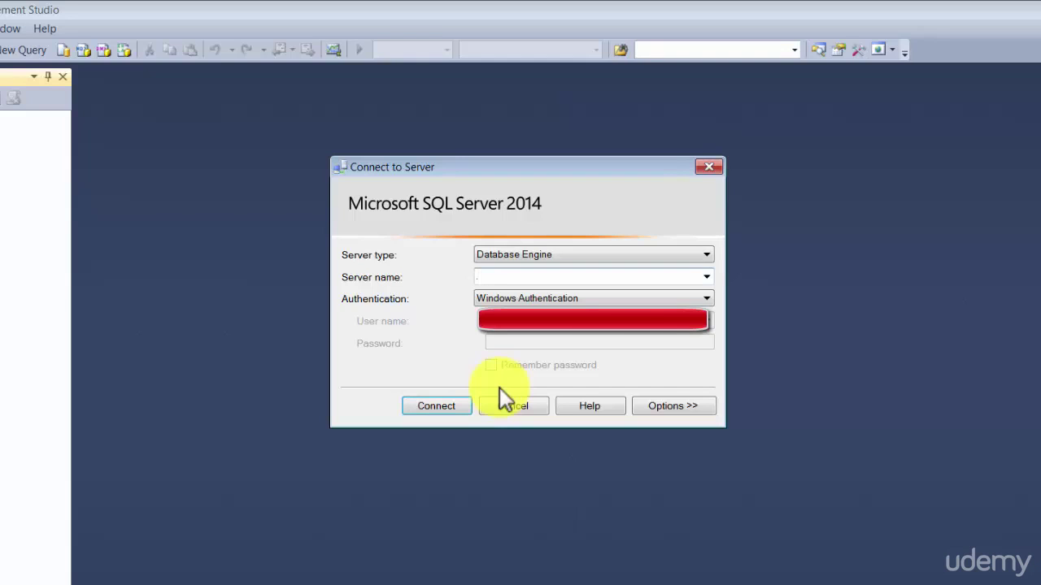
{"action": "key", "text": "Return"}
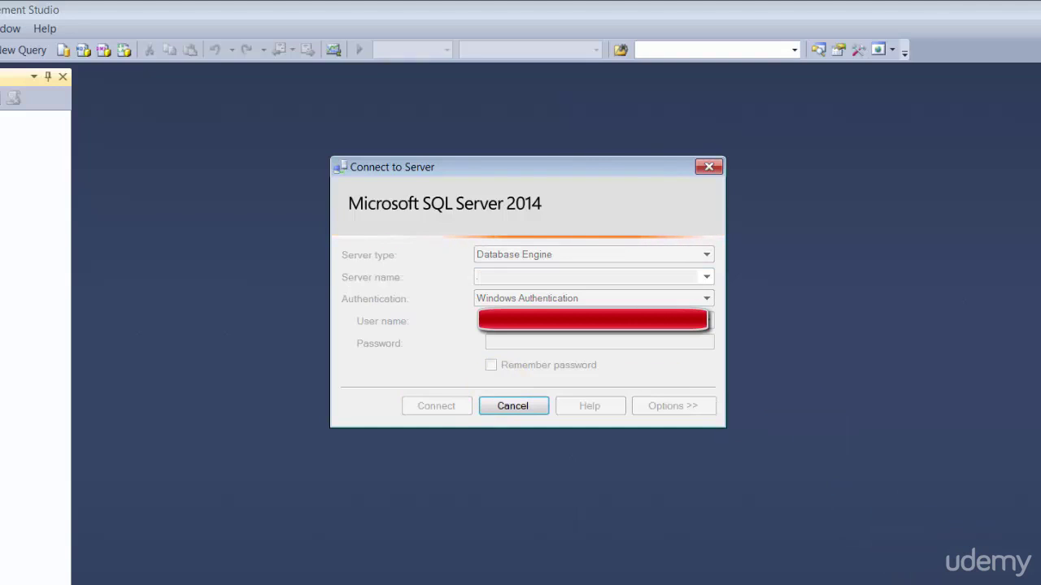
{"action": "left_click", "coordinate": [452, 413]}
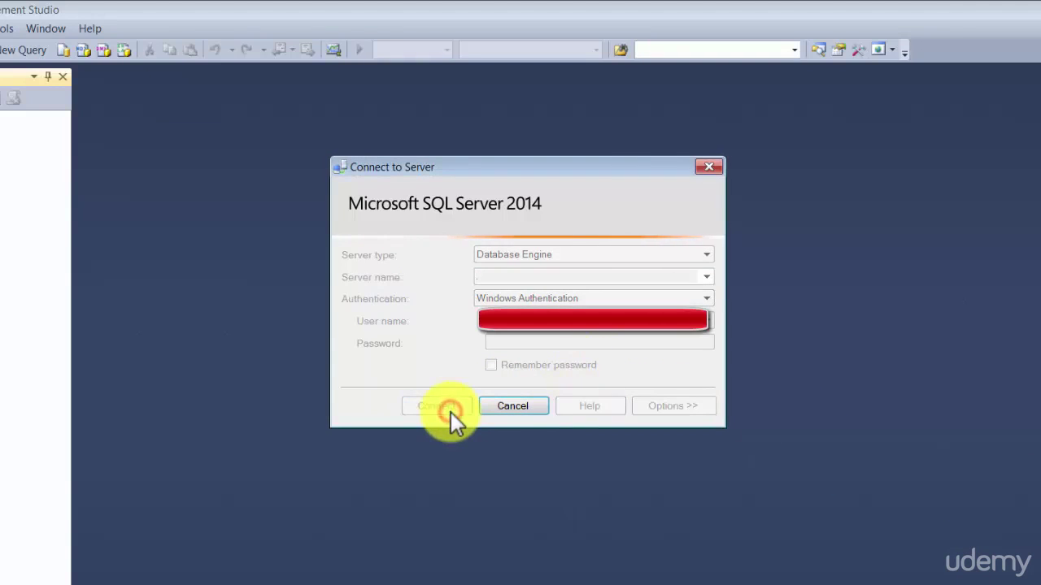
{"action": "left_click", "coordinate": [498, 408]}
Change the Server name to .\sqlexpress.
{"action": "left_click", "coordinate": [496, 277]}
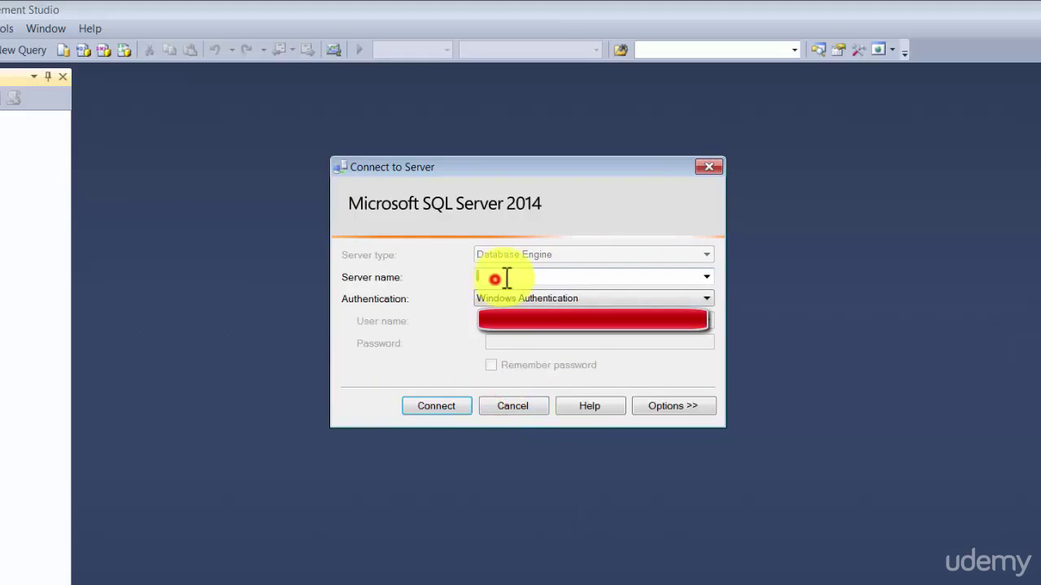
{"action": "type", "text": "\\sqlexpress"}
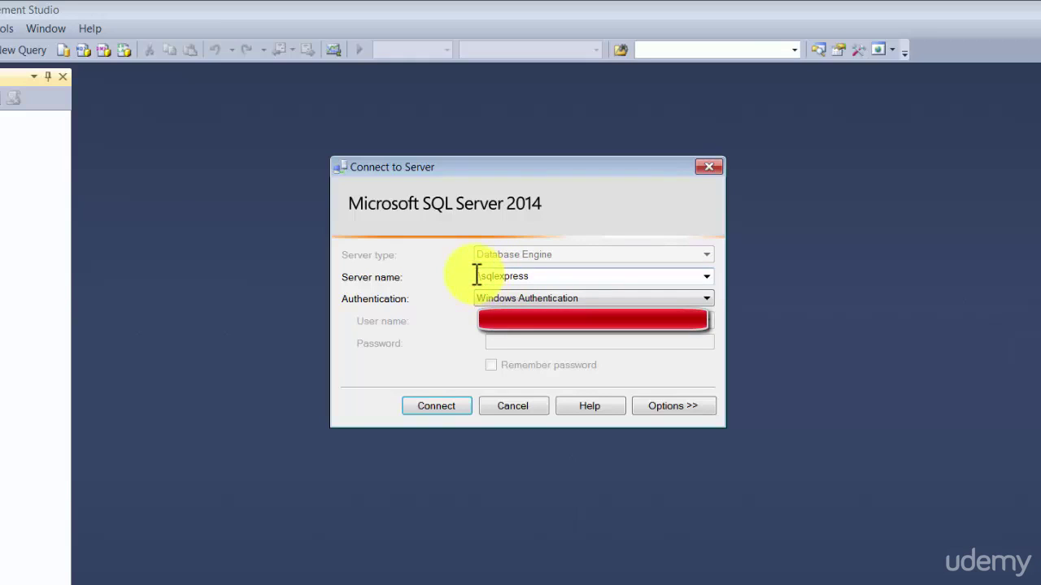
{"action": "left_click", "coordinate": [482, 275]}
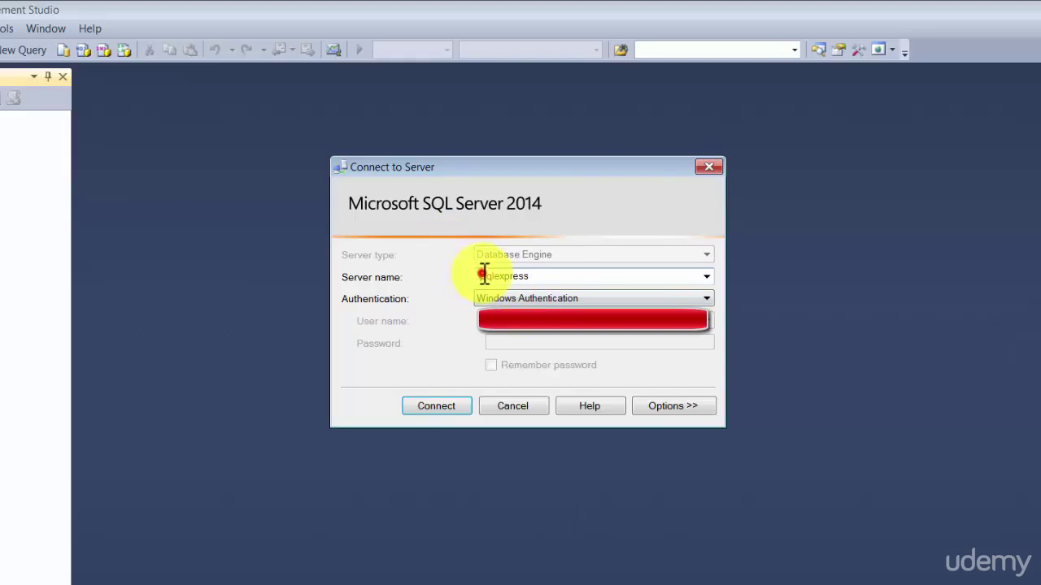
{"action": "left_click_drag", "start_coordinate": [484, 274], "coordinate": [564, 269]}
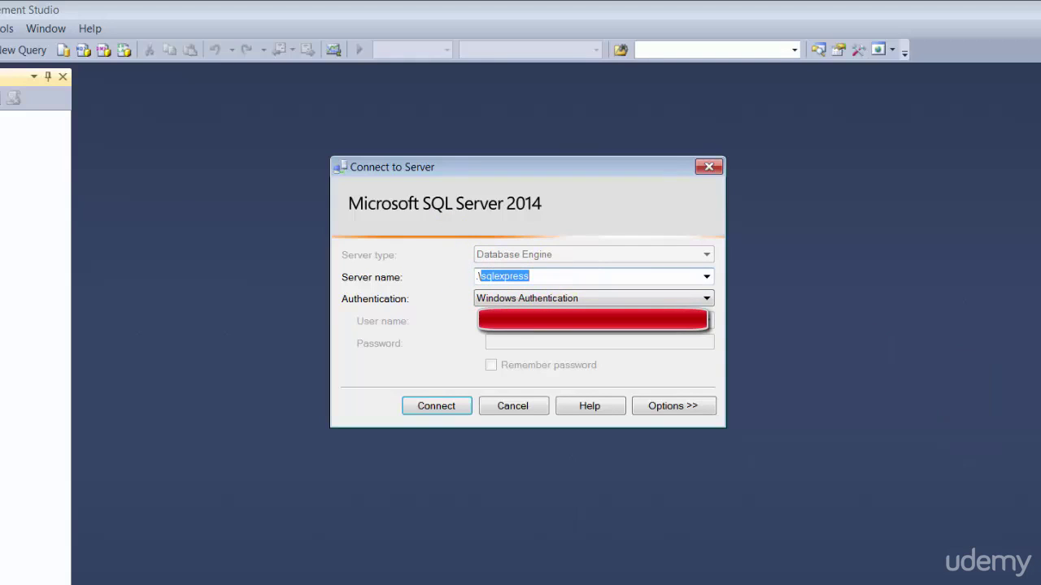
{"action": "key", "text": "shift+Home"}
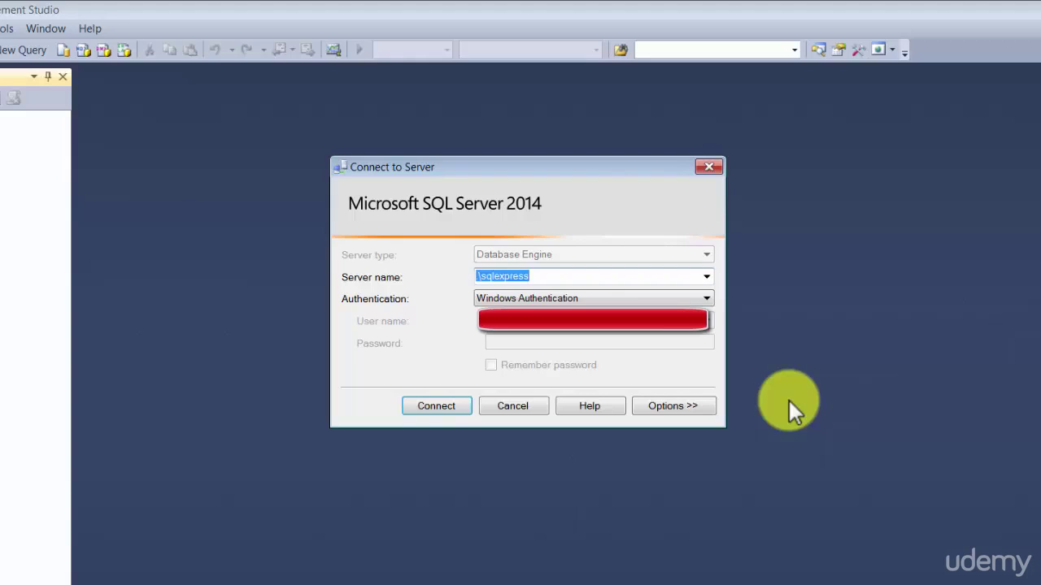
{"action": "left_click", "coordinate": [494, 274]}
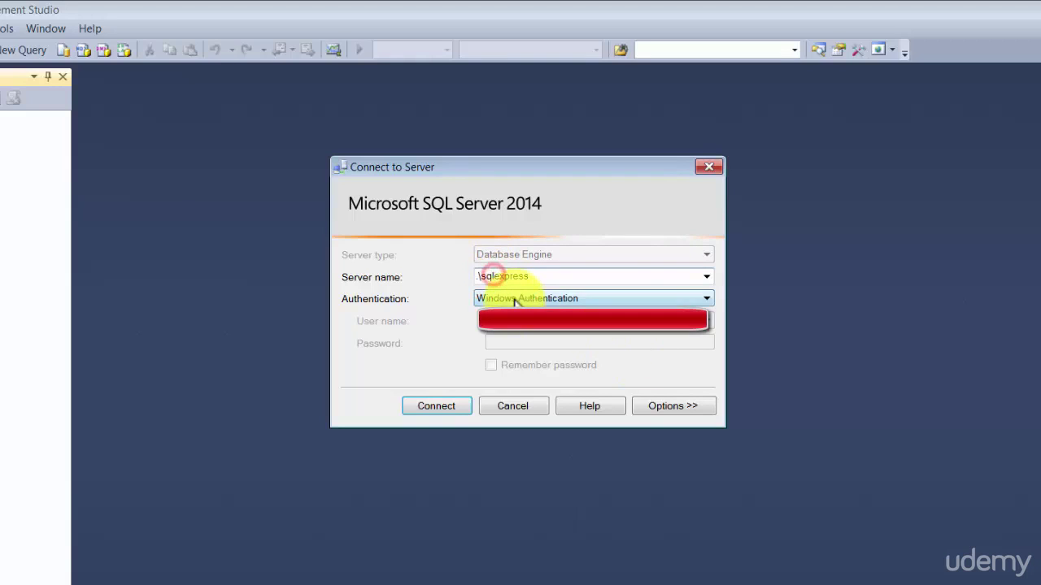
Connect with SQL Server Authentication as sa with its password, then expand the Databases folder.
{"action": "left_click", "coordinate": [514, 298]}
{"action": "left_click", "coordinate": [525, 334]}
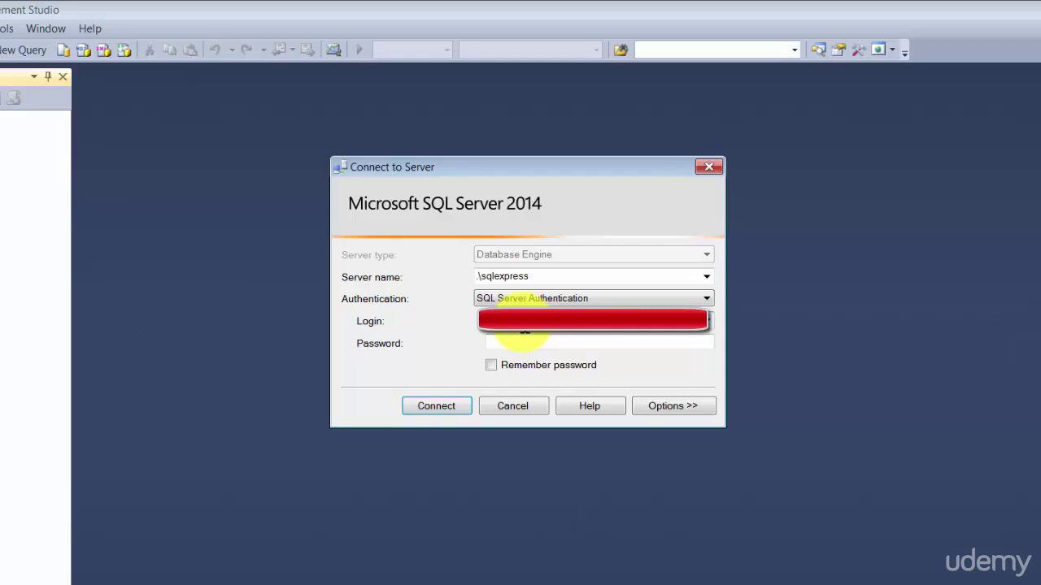
{"action": "key", "text": "Tab"}
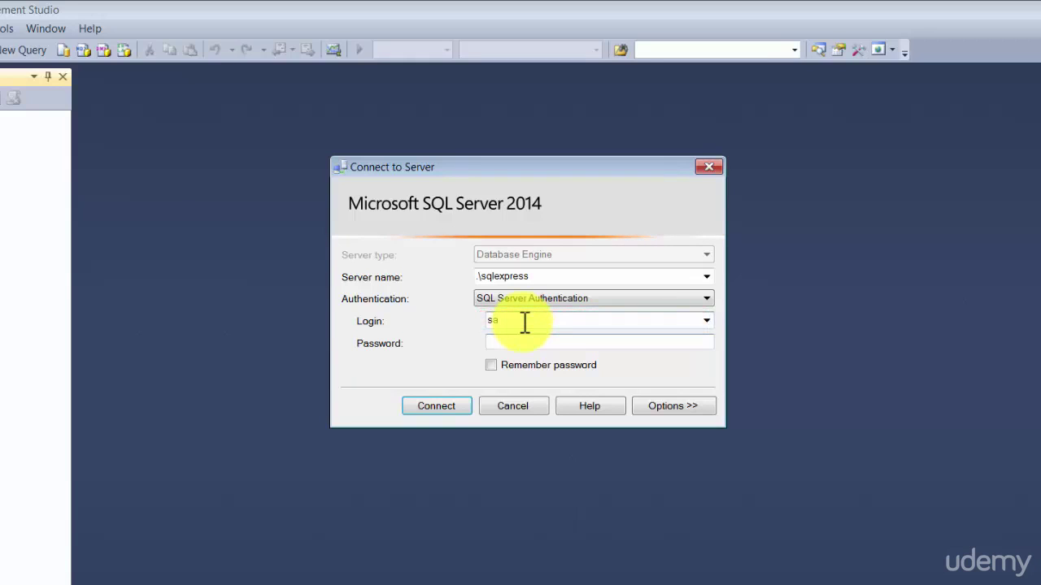
{"action": "type", "text": "*******"}
{"action": "key", "text": "Return"}
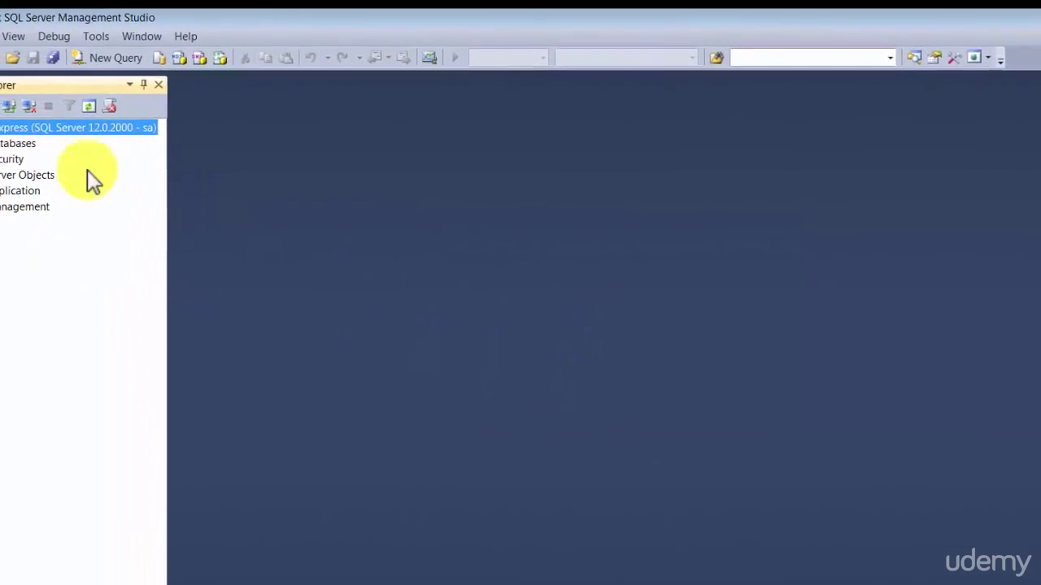
{"action": "left_click", "coordinate": [11, 147]}
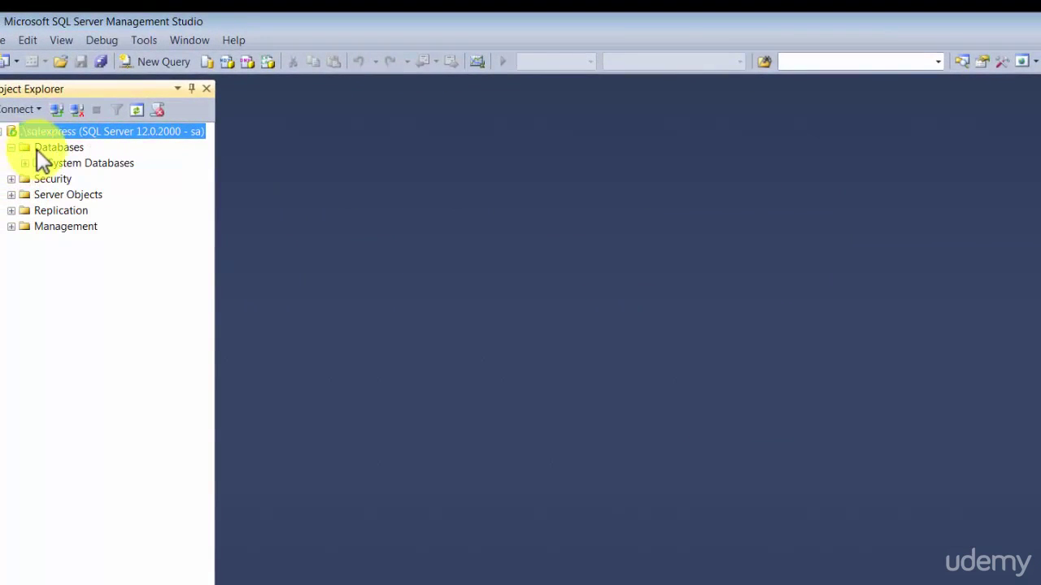